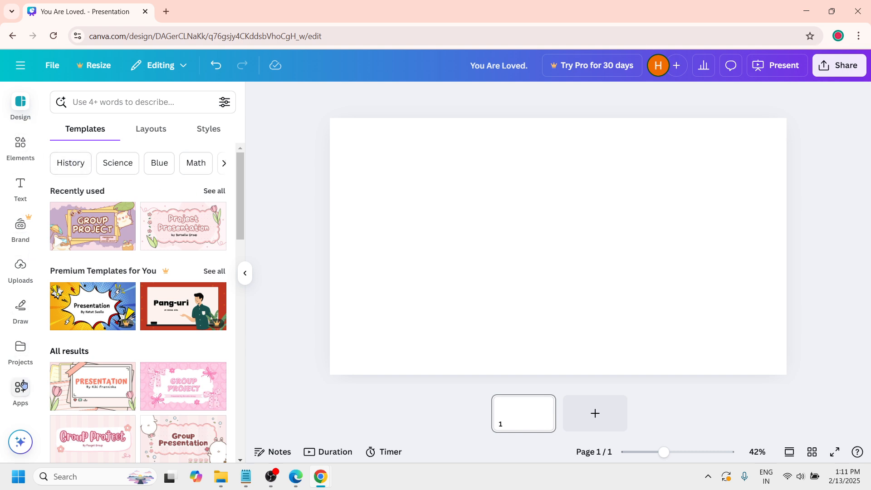
Step: Add a heading to the blank page and replace its placeholder text with "You are loved."
left_click(26, 197)
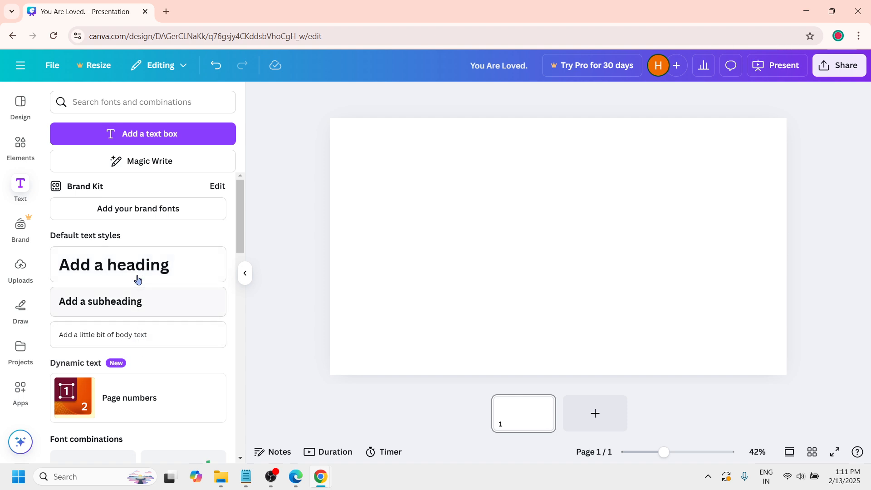
left_click(189, 273)
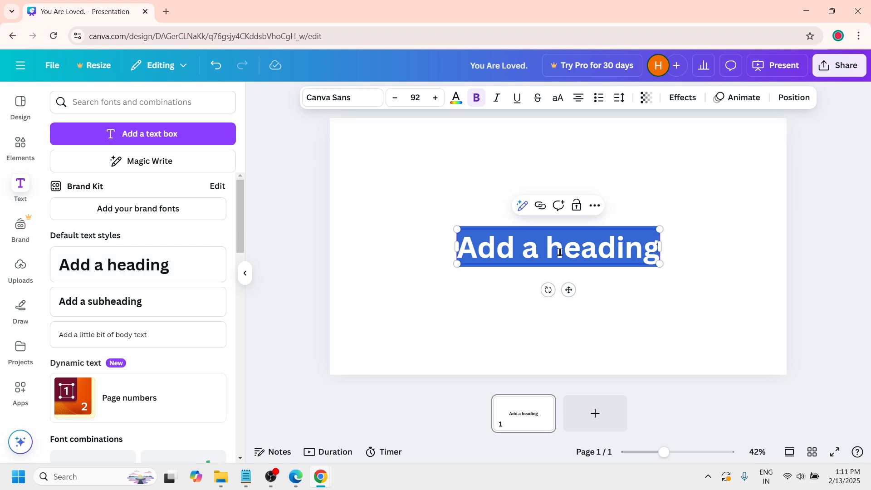
left_click(593, 254)
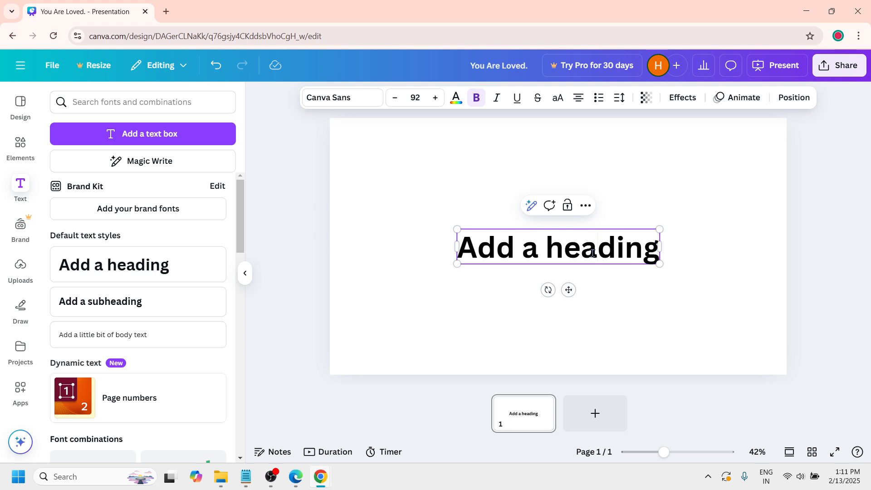
left_click(657, 254)
key("BackSpace")
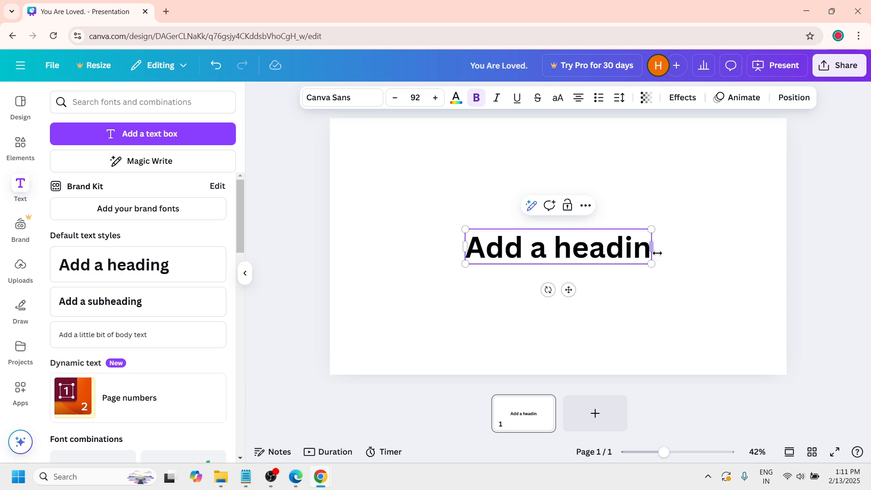
key("BackSpace")
key("BackSpace")
key("BackSpace")
key("BackSpace")
key("BackSpace")
key("BackSpace")
key("BackSpace")
key("BackSpace")
key("BackSpace")
key("BackSpace")
key("BackSpace")
key("BackSpace")
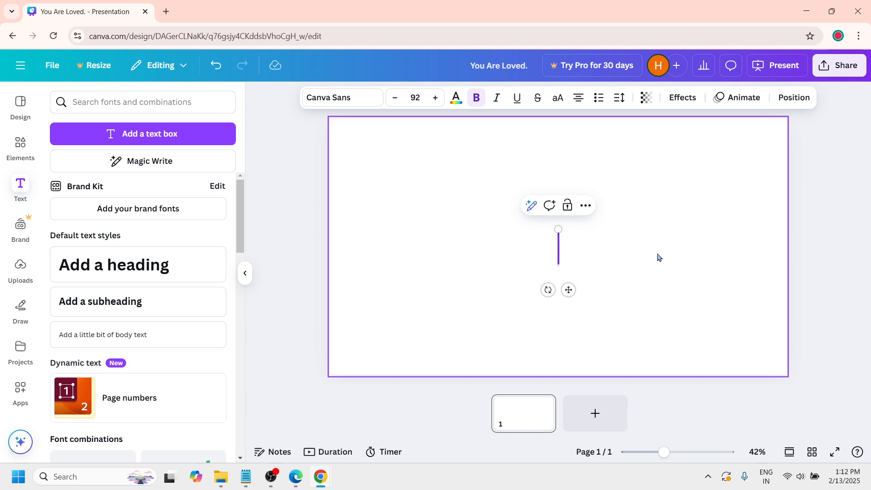
type("You")
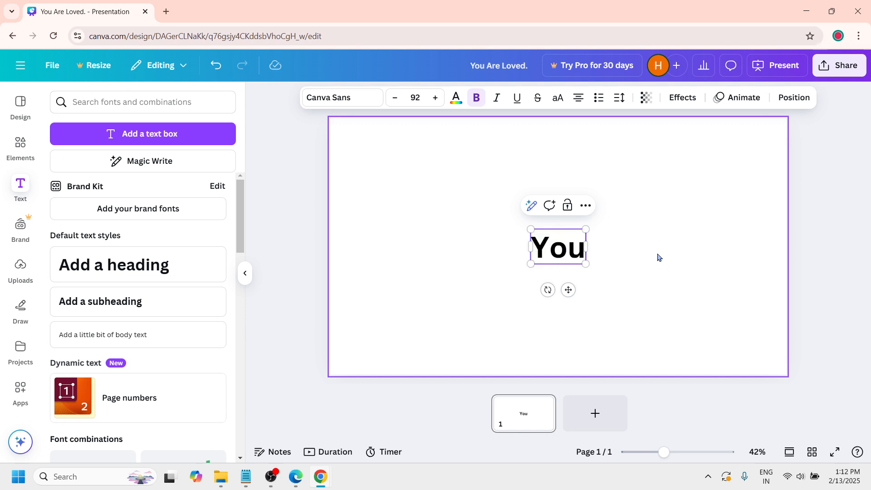
type(" a")
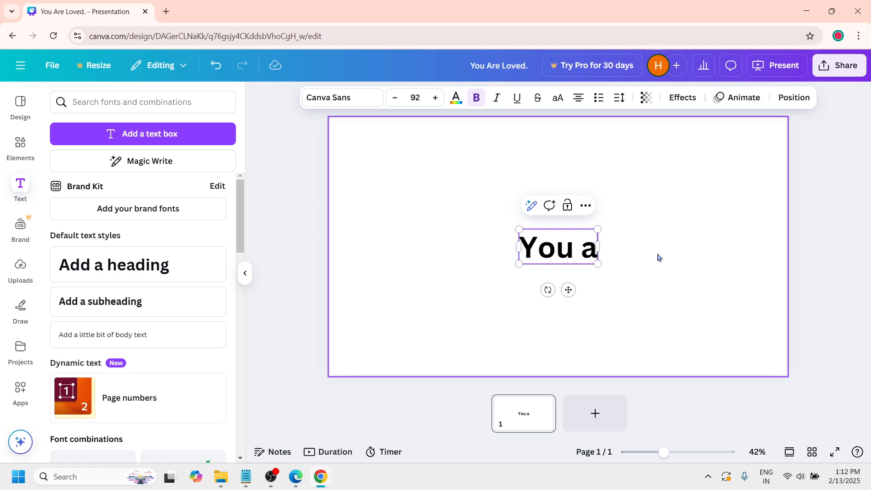
type("re loved")
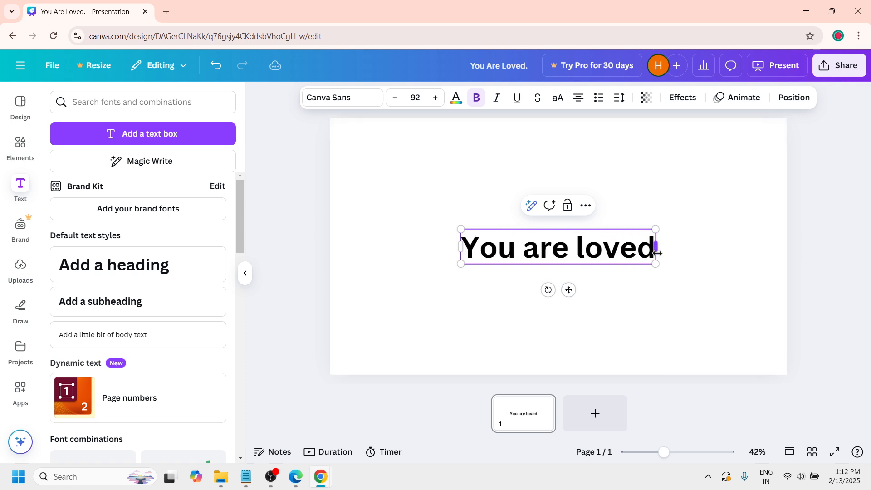
type(".")
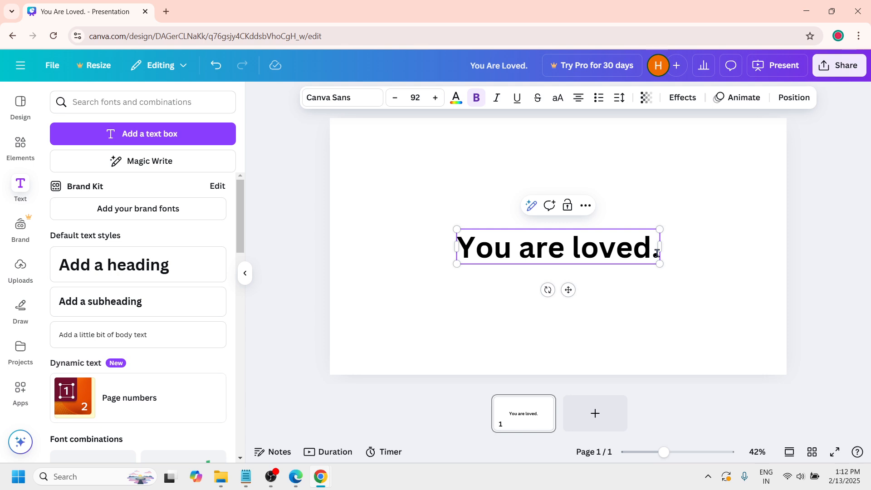
left_click(695, 271)
Step: Change the heading's font to Bricolage Grotesque
left_click(617, 260)
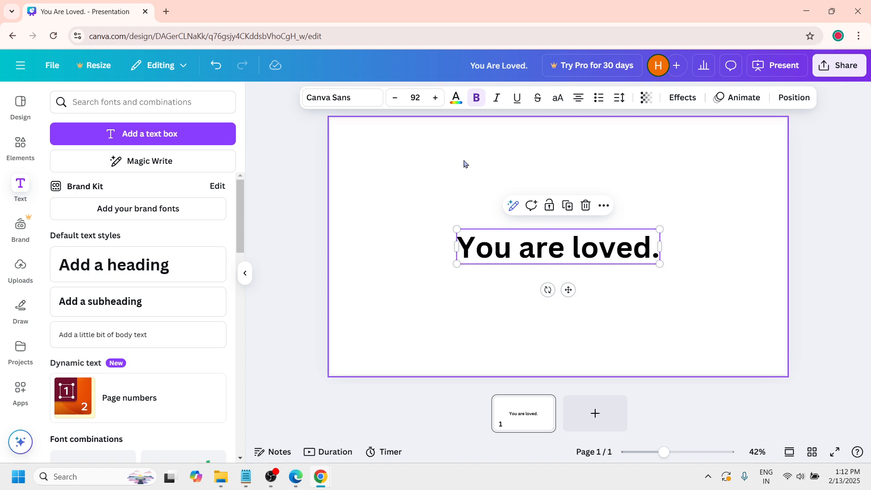
left_click(360, 101)
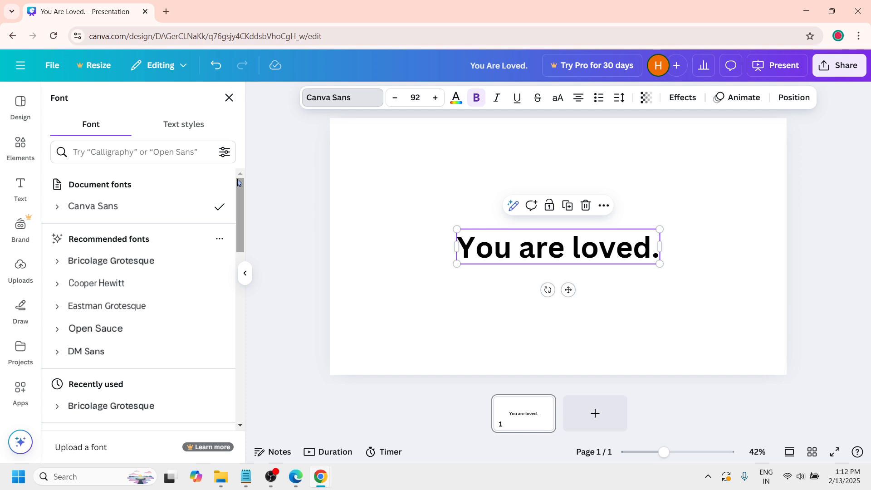
left_click_drag(237, 180, 239, 226)
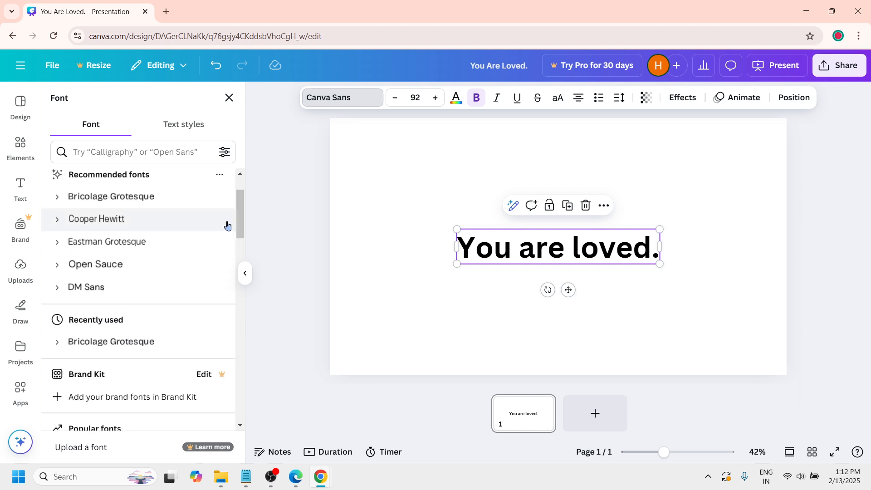
left_click(163, 203)
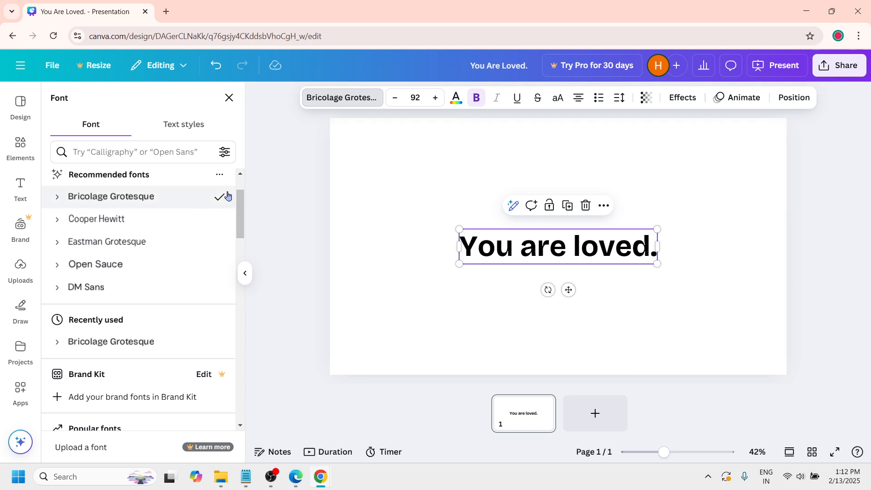
left_click(464, 278)
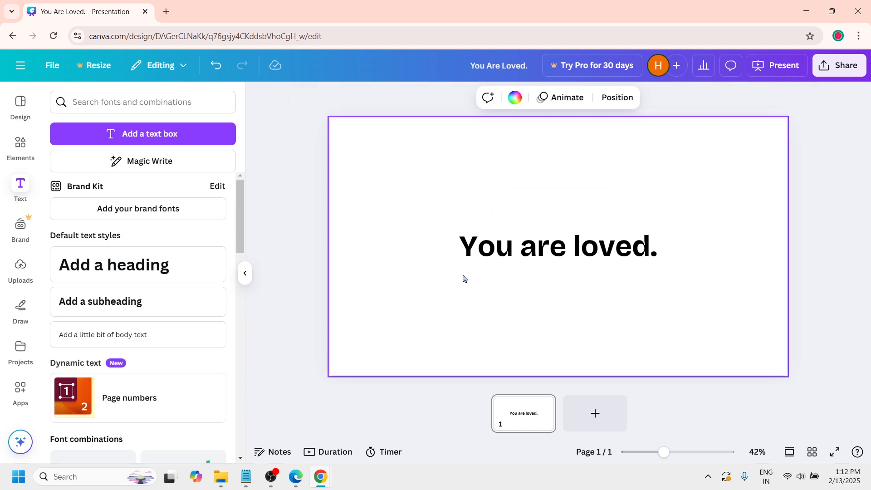
Step: Increase the heading's font size to 152
left_click(517, 245)
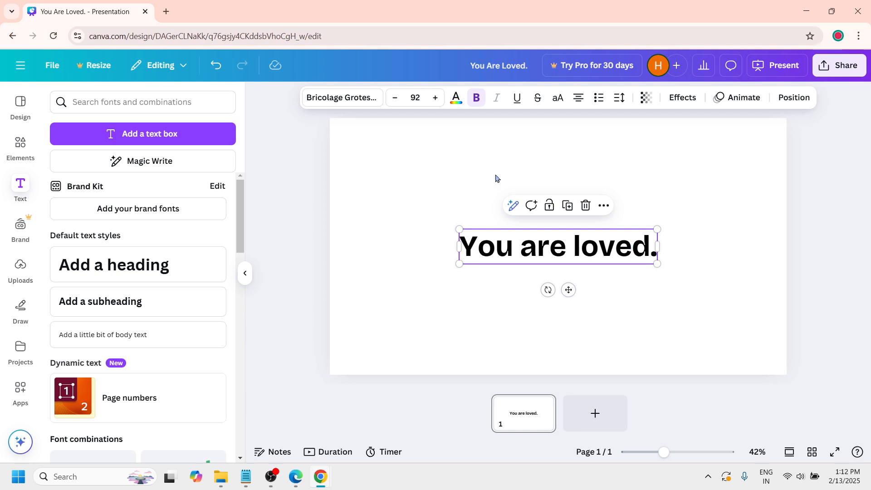
left_click(436, 101)
left_click(436, 101)
left_click(436, 101)
left_click(437, 101)
left_click(436, 101)
left_click(436, 101)
left_click(436, 100)
left_click(436, 101)
left_click(436, 101)
left_click(436, 101)
left_click(437, 101)
left_click(436, 101)
left_click(437, 101)
left_click(437, 101)
left_click(437, 101)
left_click(437, 101)
left_click(436, 100)
left_click(436, 100)
left_click(437, 101)
left_click(436, 101)
left_click(436, 100)
left_click(436, 100)
left_click(436, 101)
left_click(436, 102)
left_click(437, 101)
left_click(437, 101)
left_click(436, 101)
left_click(437, 101)
left_click(436, 101)
left_click(436, 101)
left_click(436, 101)
left_click(436, 101)
left_click(436, 101)
left_click(437, 100)
left_click(436, 101)
left_click(436, 101)
left_click(436, 101)
left_click(436, 101)
left_click(436, 100)
left_click(436, 100)
left_click(436, 101)
left_click(436, 101)
left_click(437, 101)
left_click(437, 101)
left_click(436, 100)
left_click(437, 101)
left_click(437, 101)
left_click(436, 194)
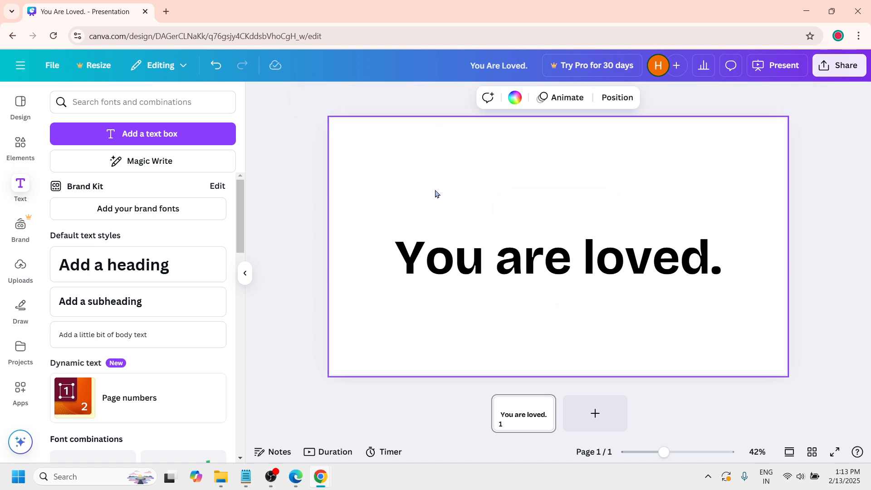
Step: Change the heading's text color to the light coral red from the default solid colors
left_click(491, 262)
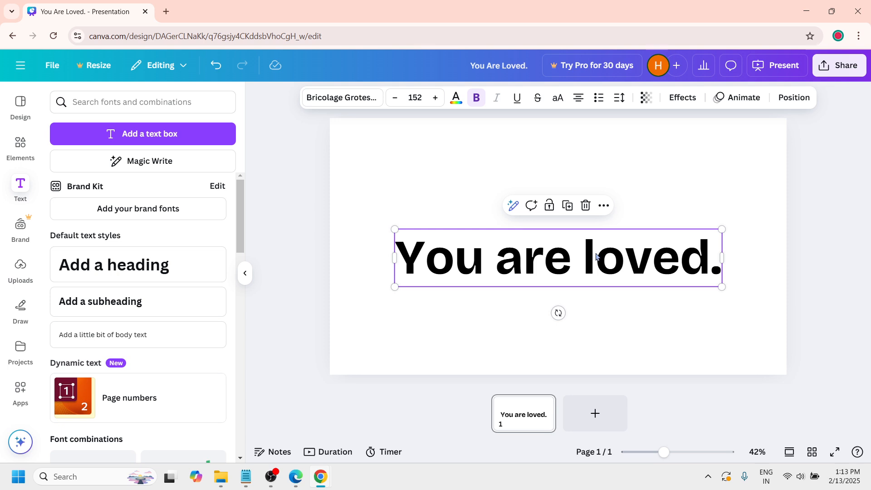
left_click(457, 98)
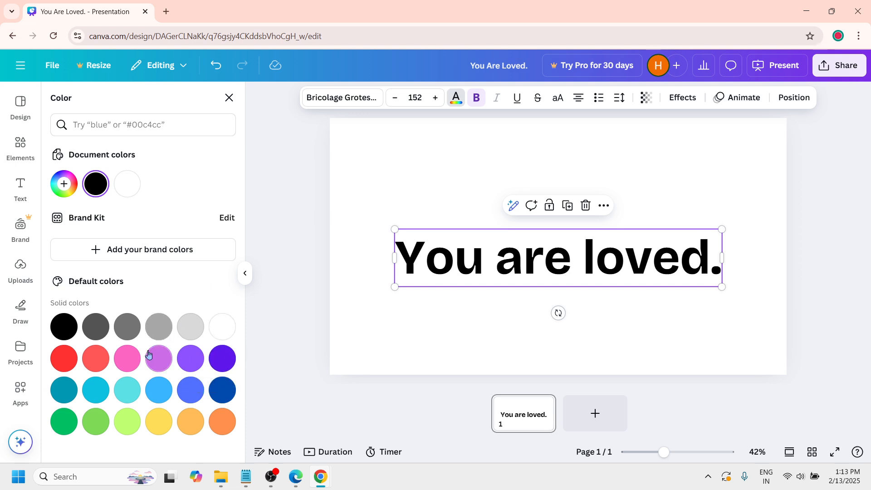
left_click(97, 367)
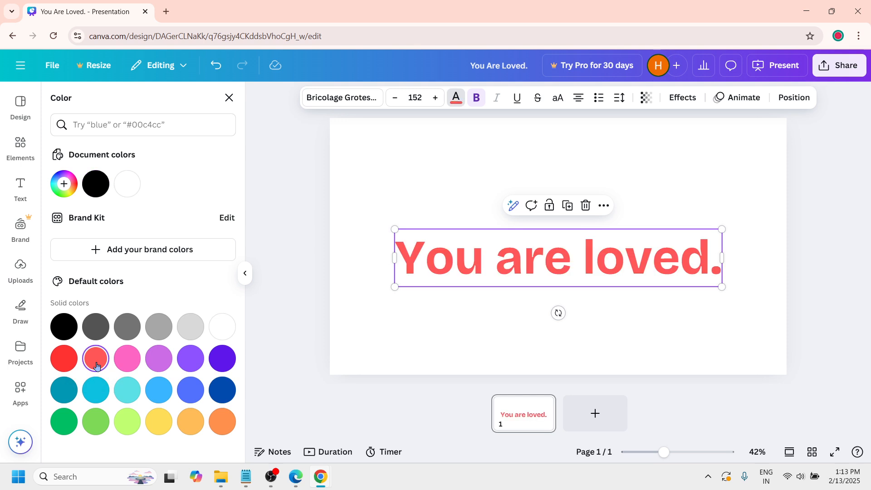
left_click(420, 324)
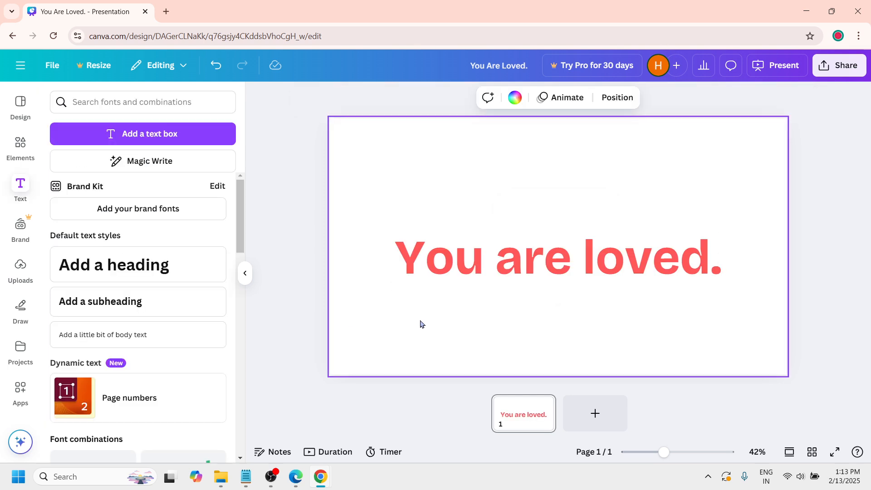
Step: Duplicate the red heading and move the copy down so it sits just below the original
left_click(509, 264)
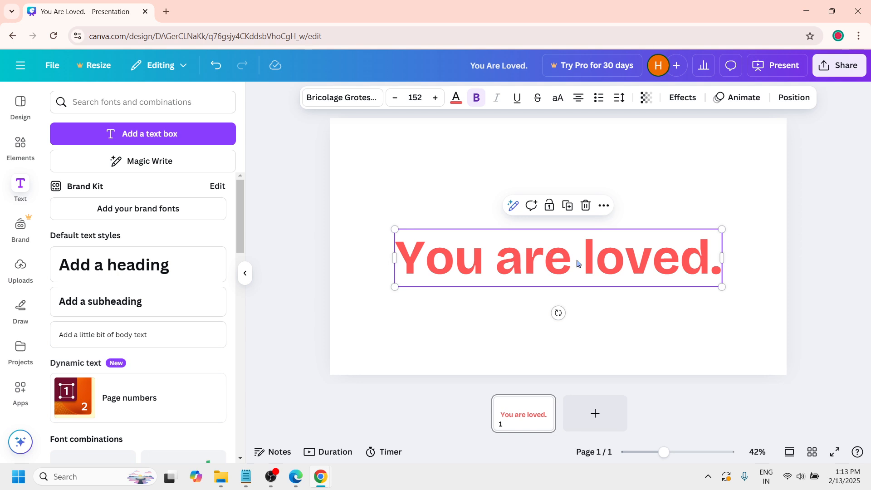
left_click(604, 207)
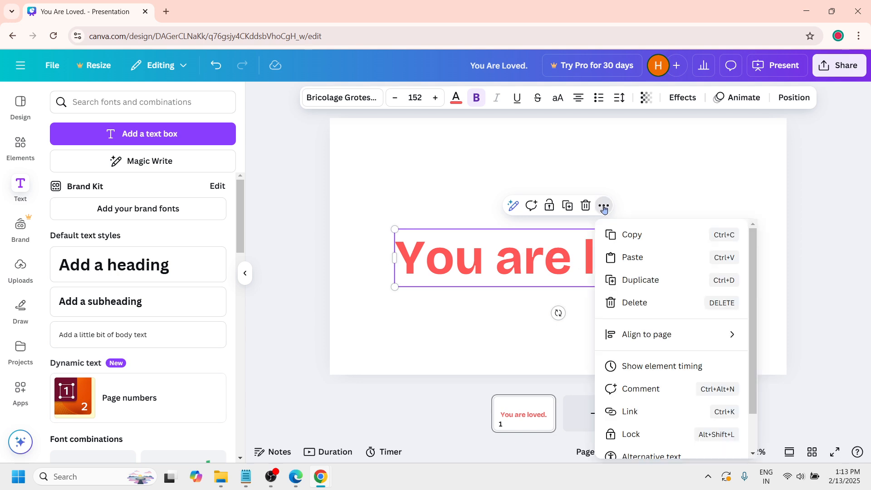
left_click(659, 283)
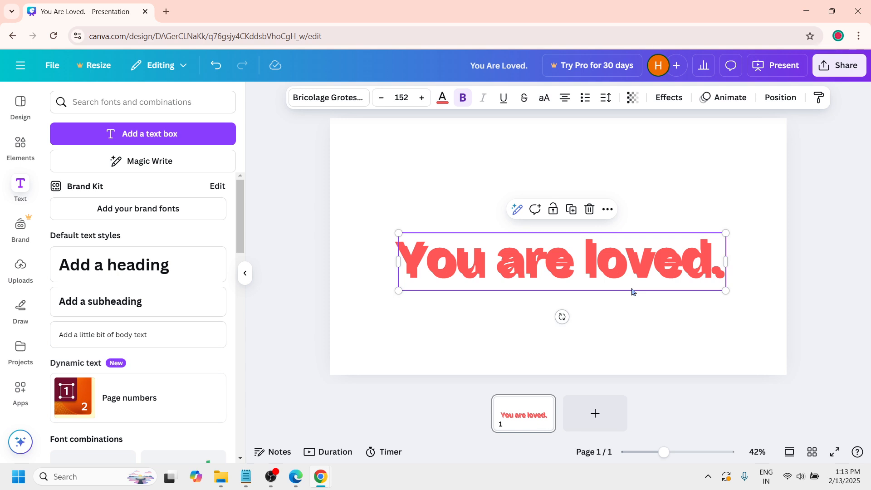
left_click_drag(632, 292, 634, 326)
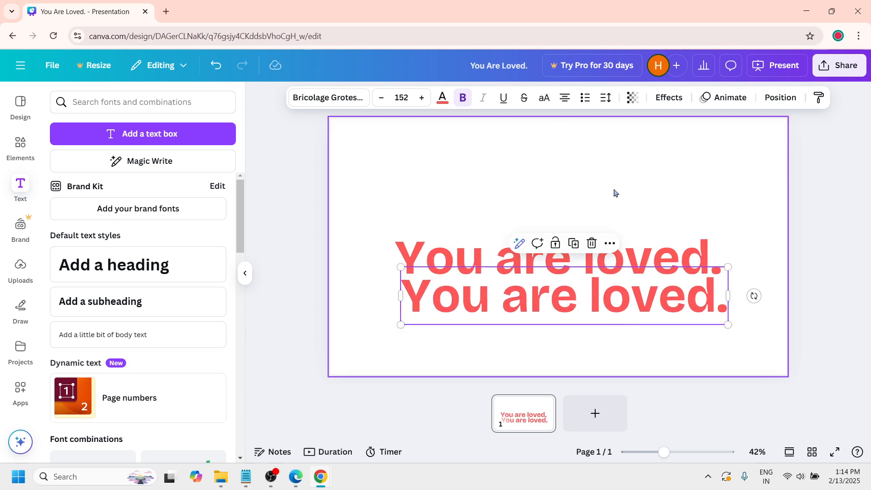
Step: Apply the Hollow text effect to the lower copy of the heading
left_click(669, 98)
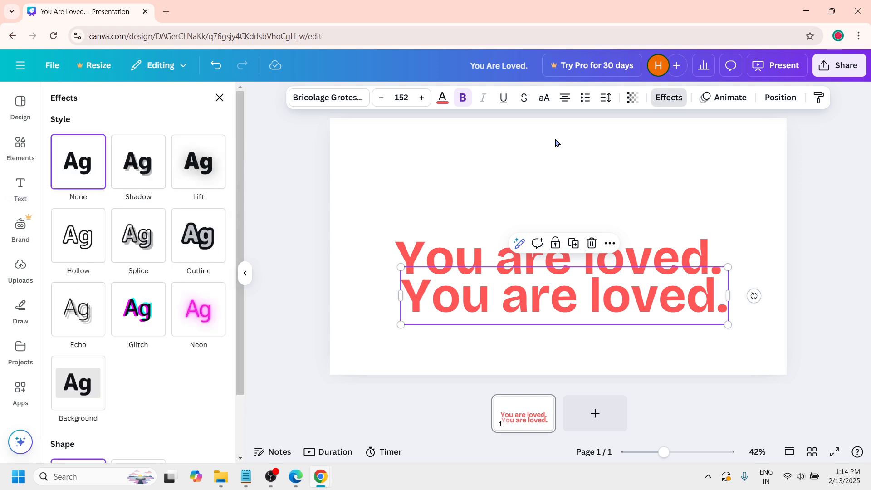
left_click(89, 241)
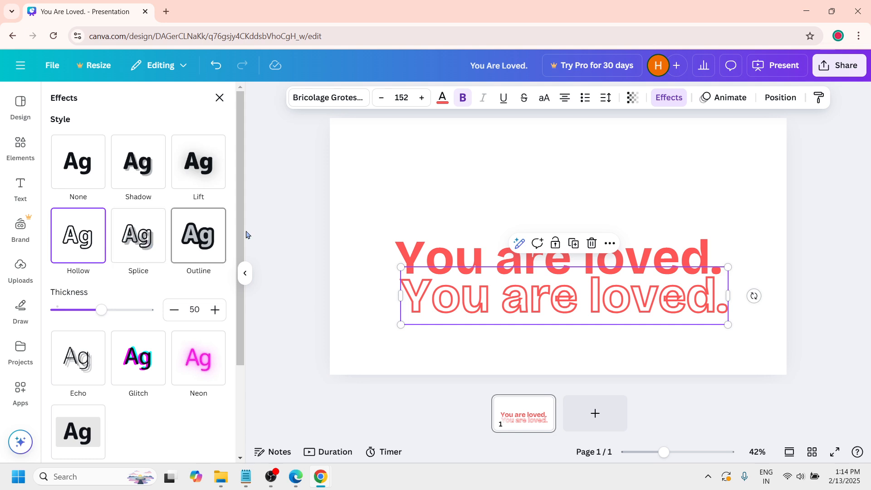
left_click(359, 265)
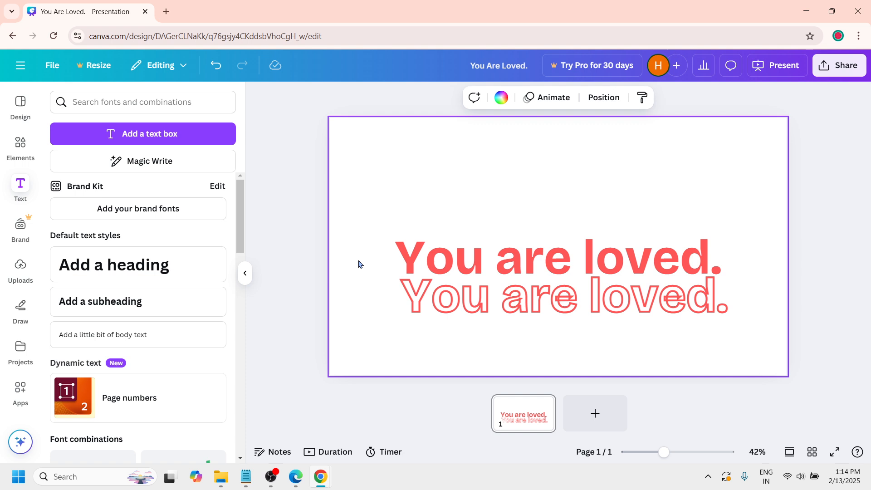
Step: Change the hollow copy's text color to black (#000000)
left_click(454, 300)
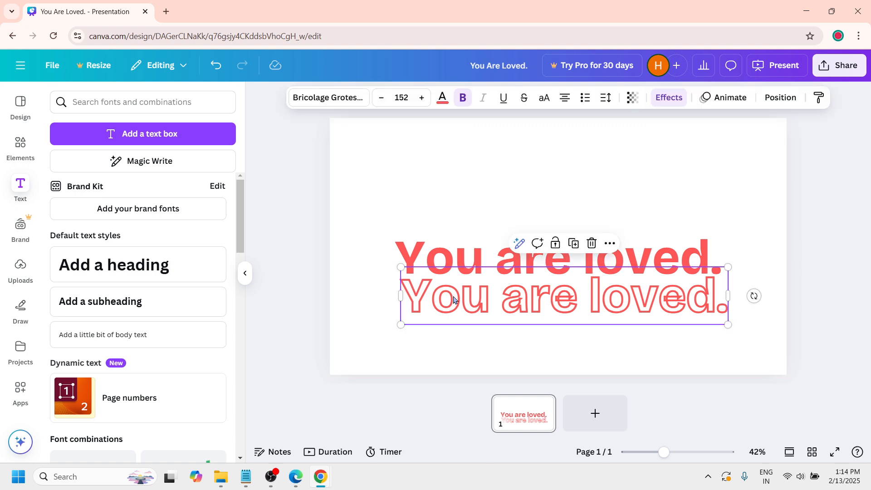
left_click(444, 103)
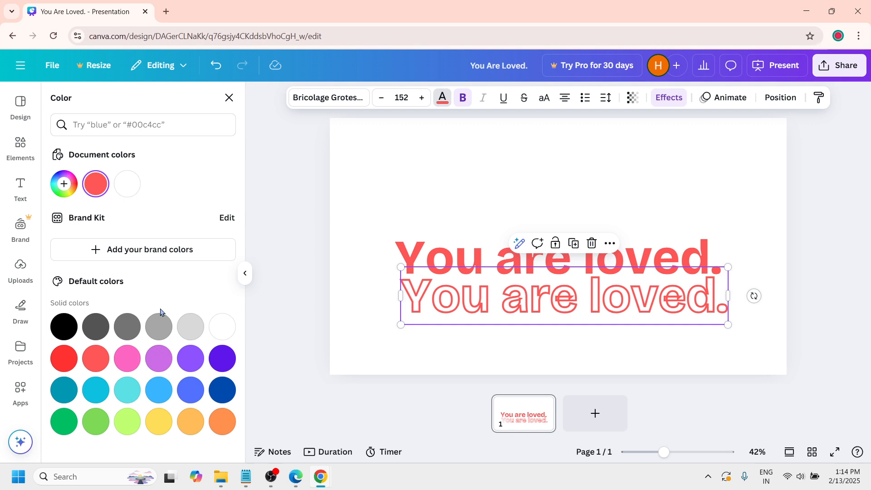
left_click(63, 329)
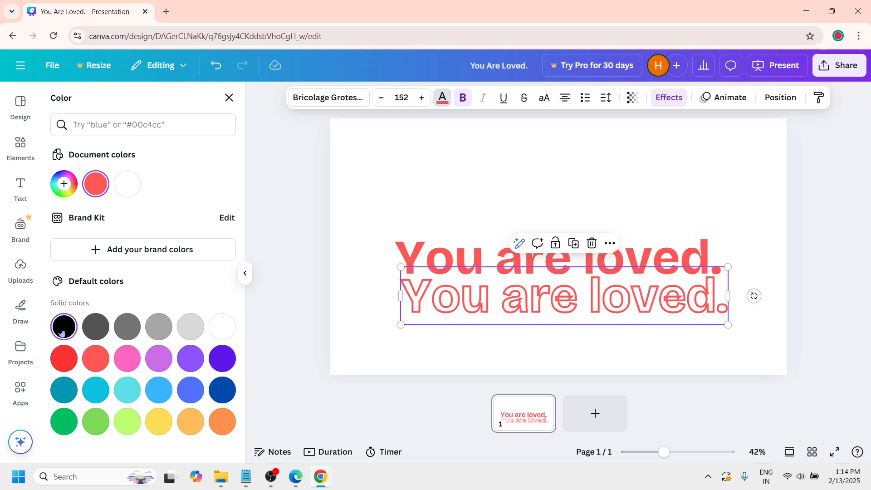
left_click(461, 346)
Step: Move the black hollow copy up so it lies exactly over the red heading as its outline
left_click(520, 318)
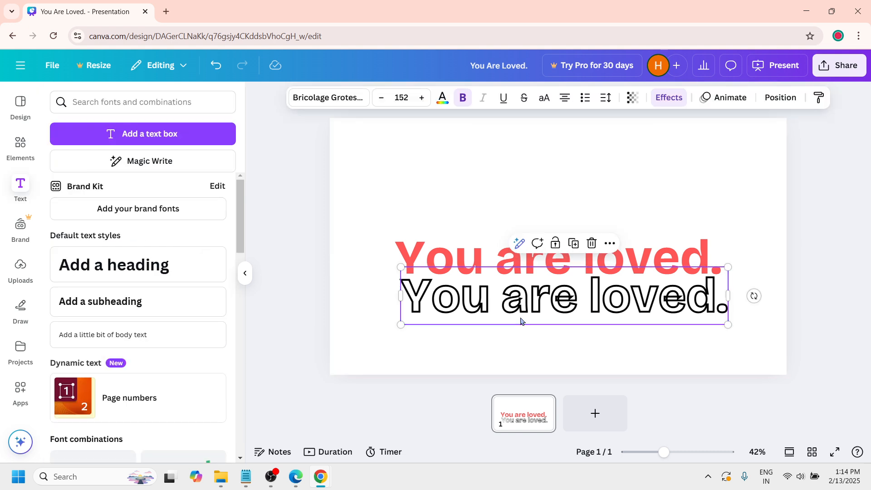
left_click_drag(520, 312, 520, 285)
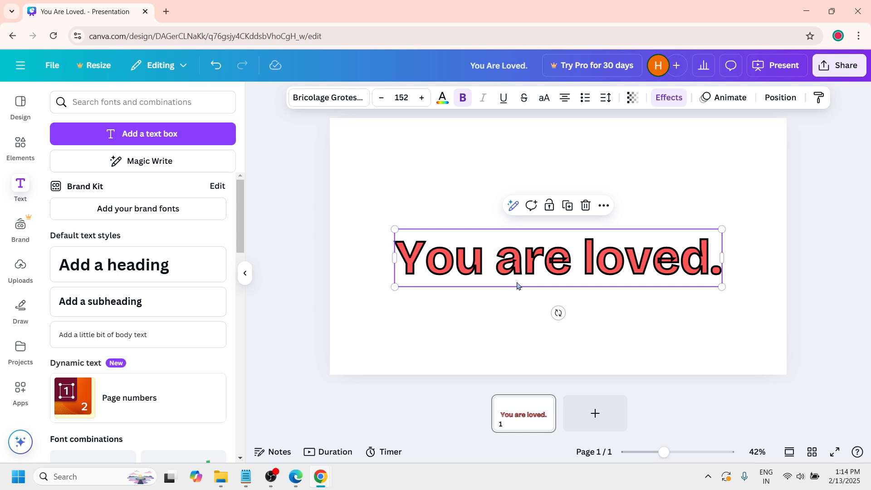
left_click(511, 313)
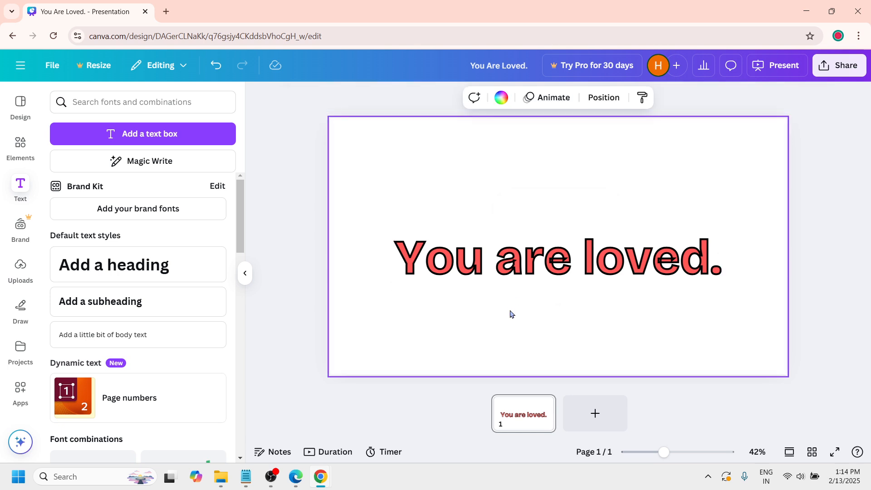